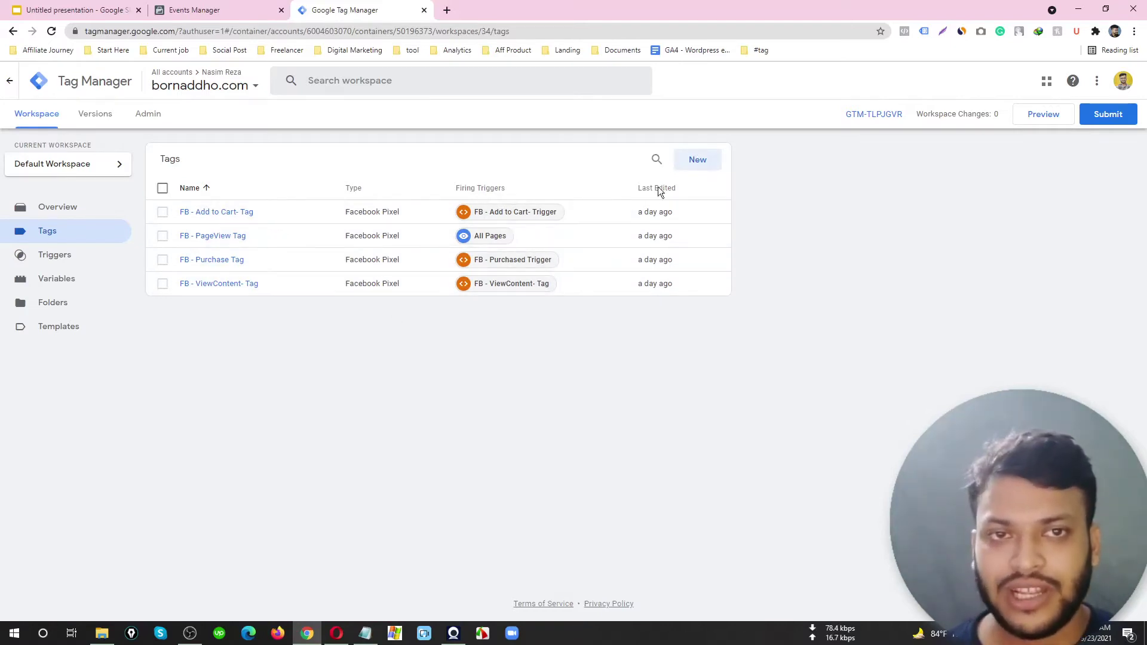
# Open the FB - Add to Cart- Tag from the list of four Facebook Pixel tags.
pyautogui.click(254, 212)
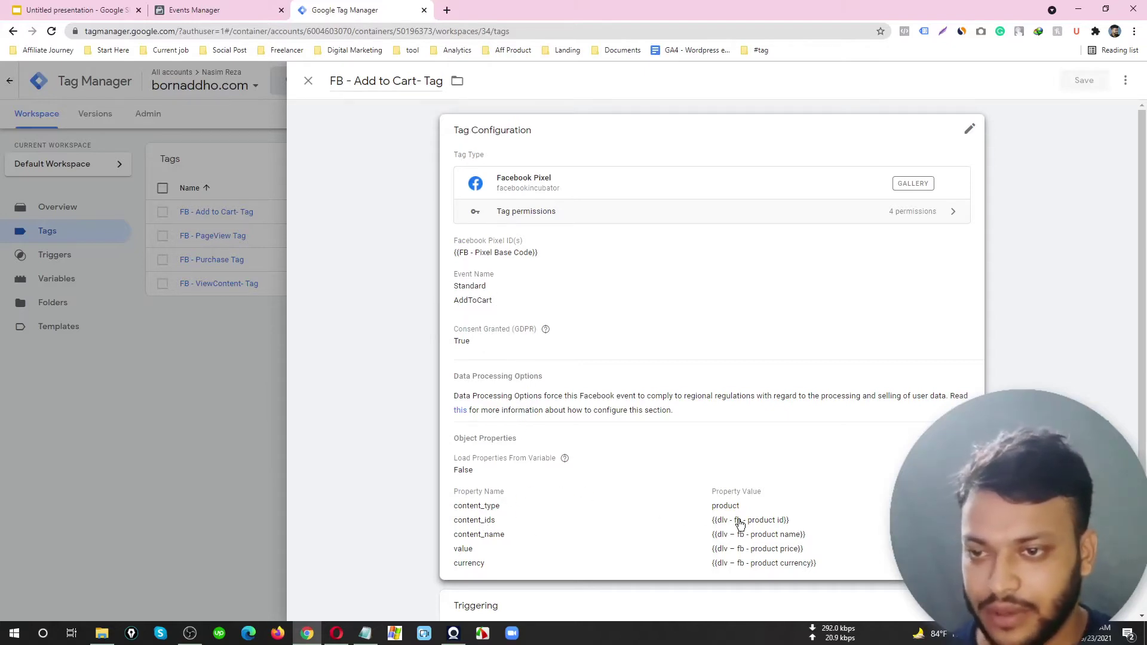
# Review the Add to Cart tag's AddToCart configuration and trigger, then close it.
pyautogui.scroll(-1, 760, 532)
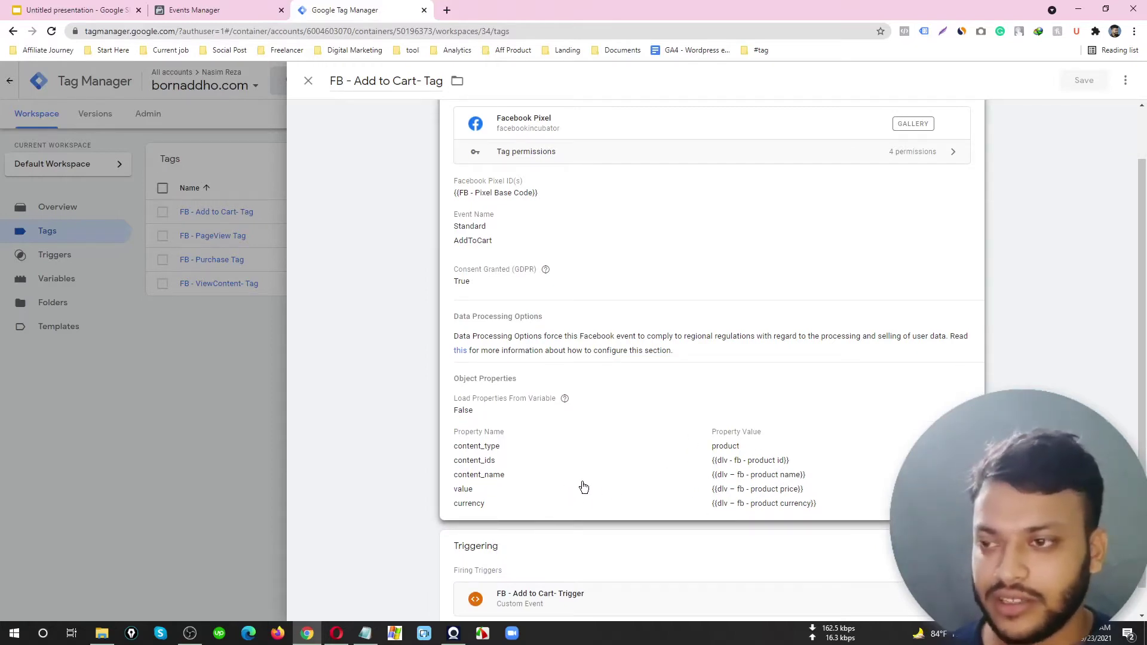
pyautogui.scroll(-1, 561, 466)
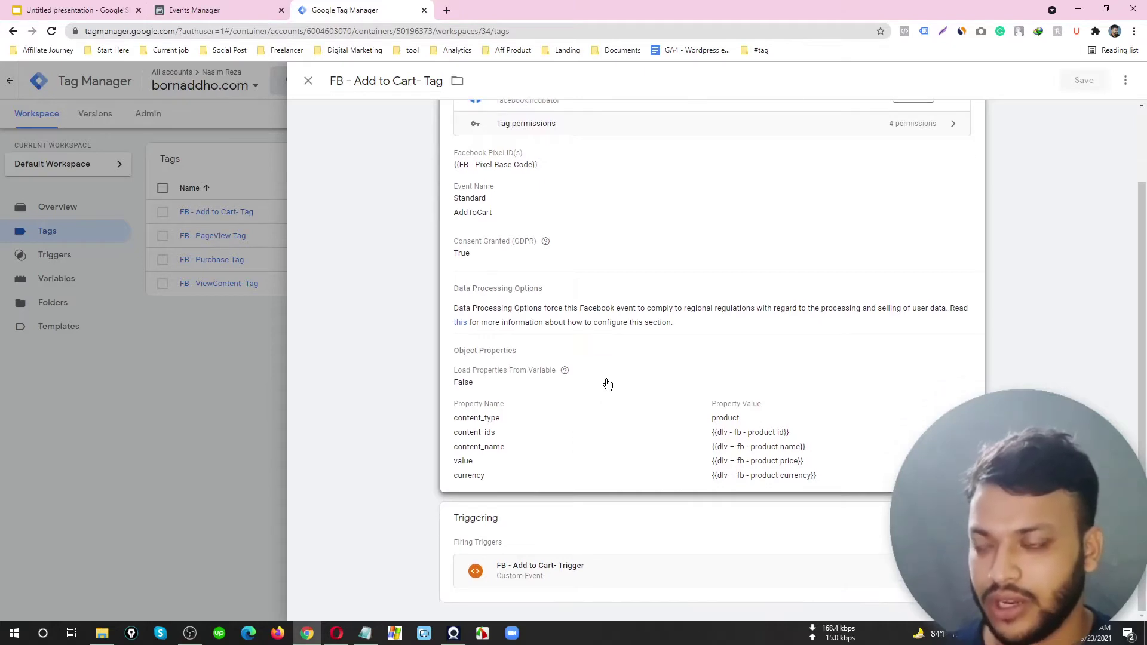
pyautogui.moveTo(565, 370)
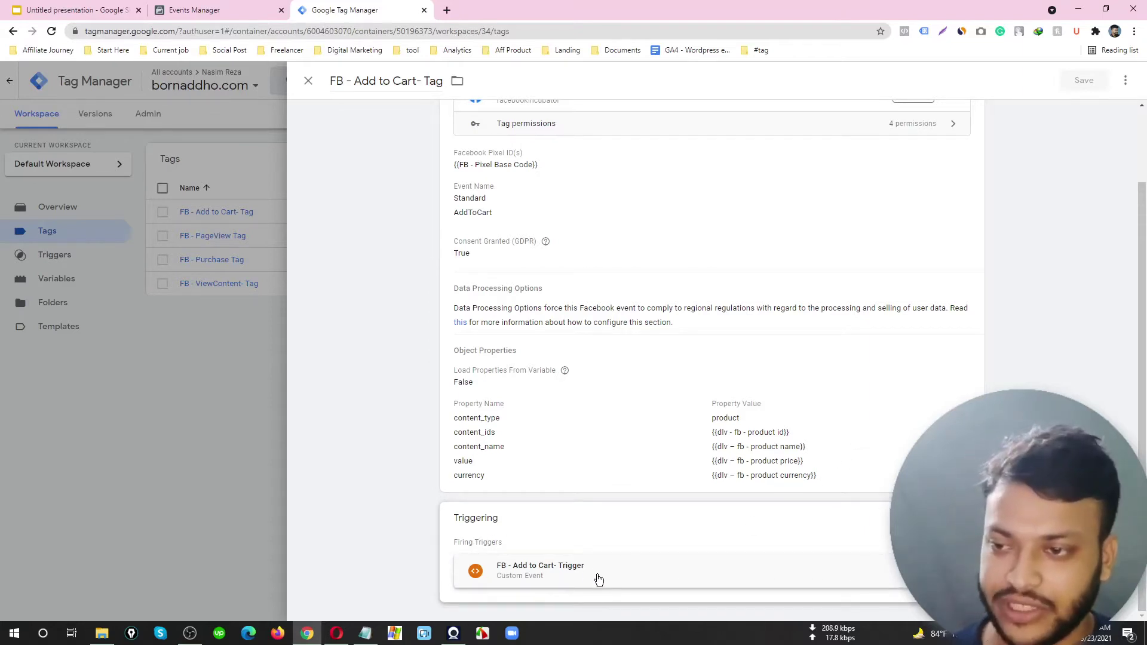
pyautogui.click(161, 339)
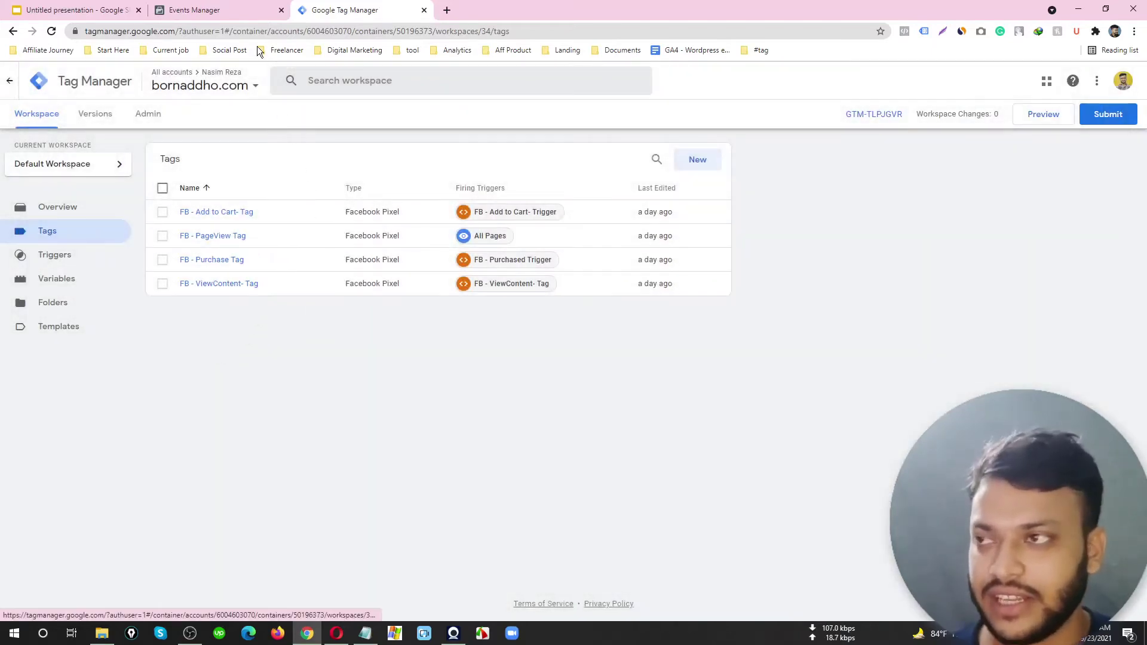
# Open bornaddho.com from Events Manager's Test browser events for testing.
pyautogui.click(233, 10)
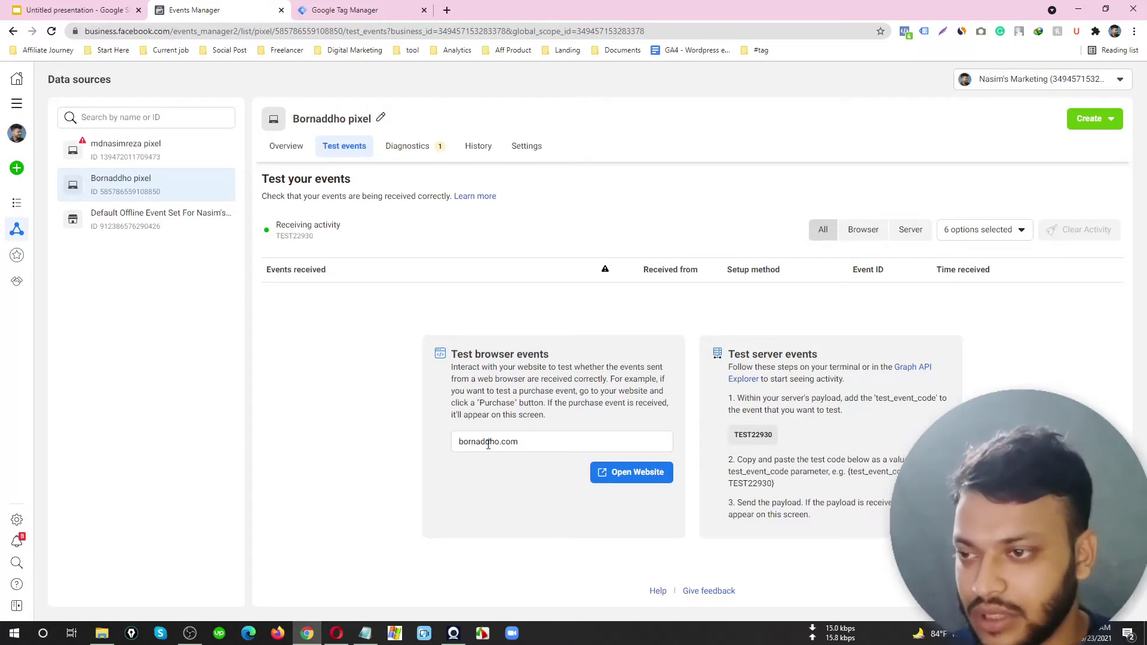
pyautogui.click(627, 475)
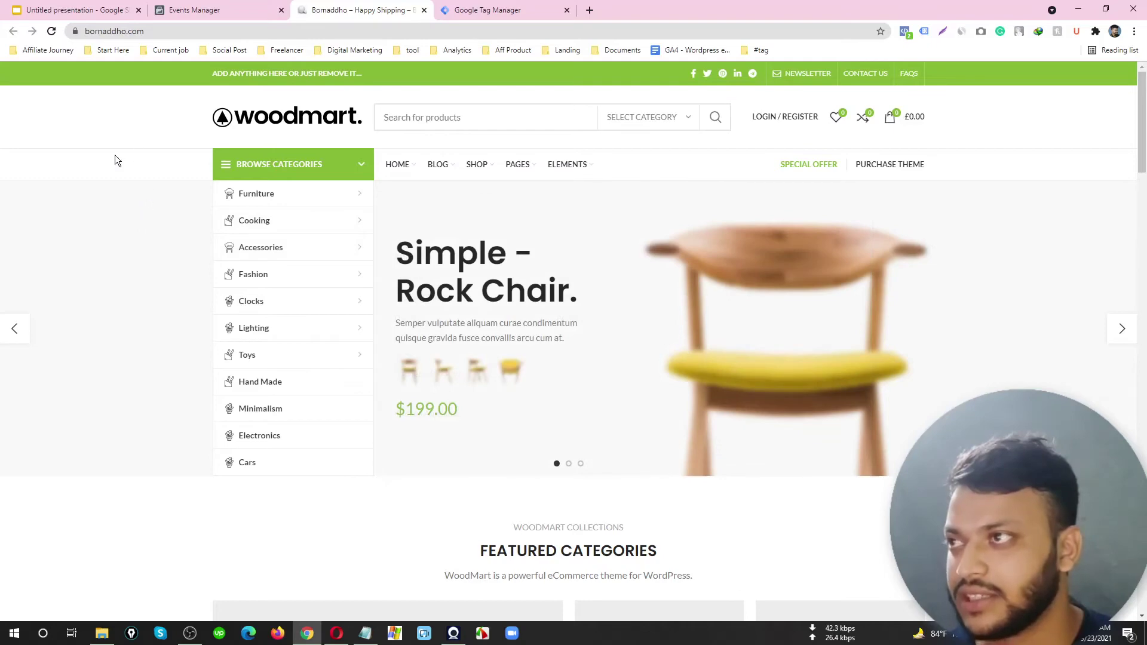
pyautogui.click(494, 10)
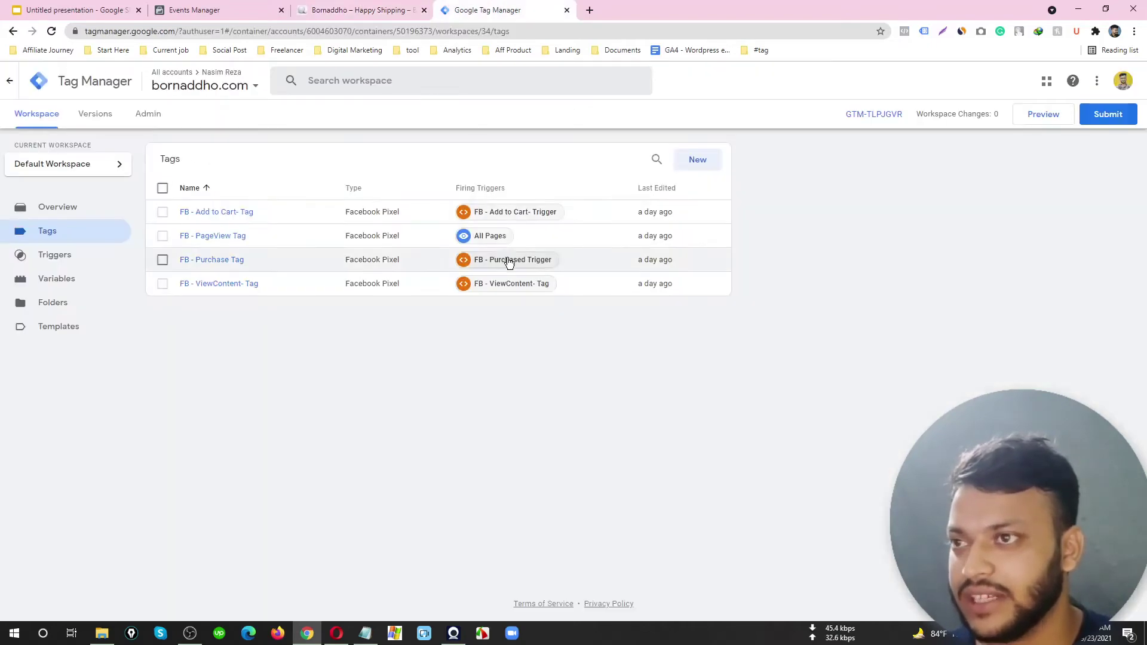
pyautogui.click(360, 10)
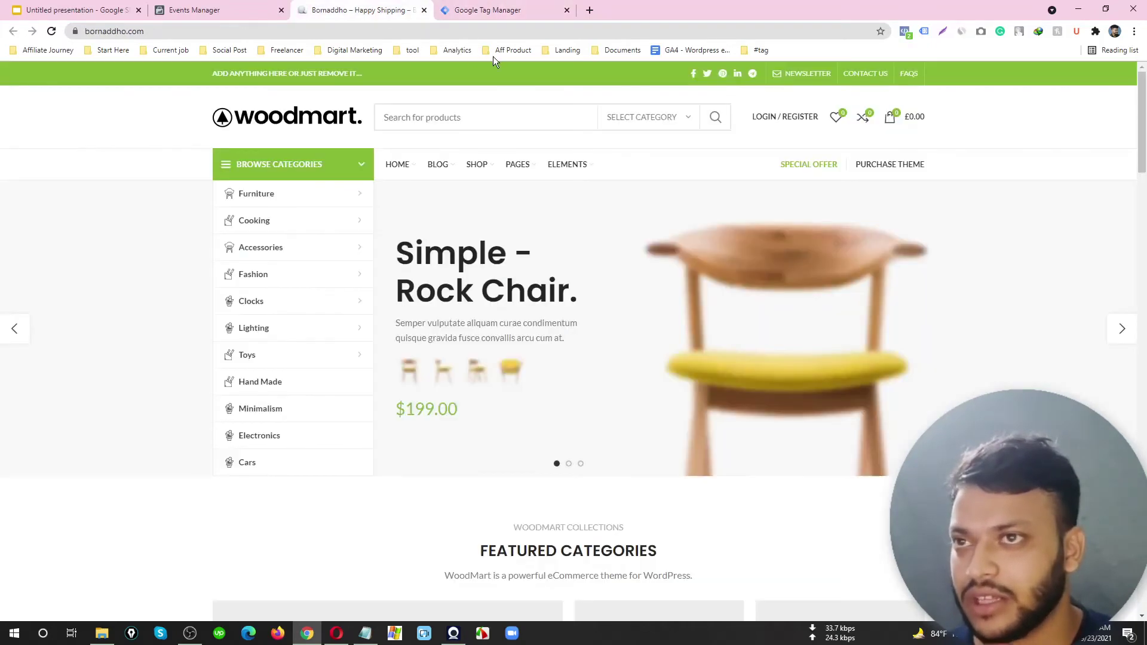
# Confirm with Facebook Pixel Helper that one pixel fires PageView on the storefront.
pyautogui.click(906, 31)
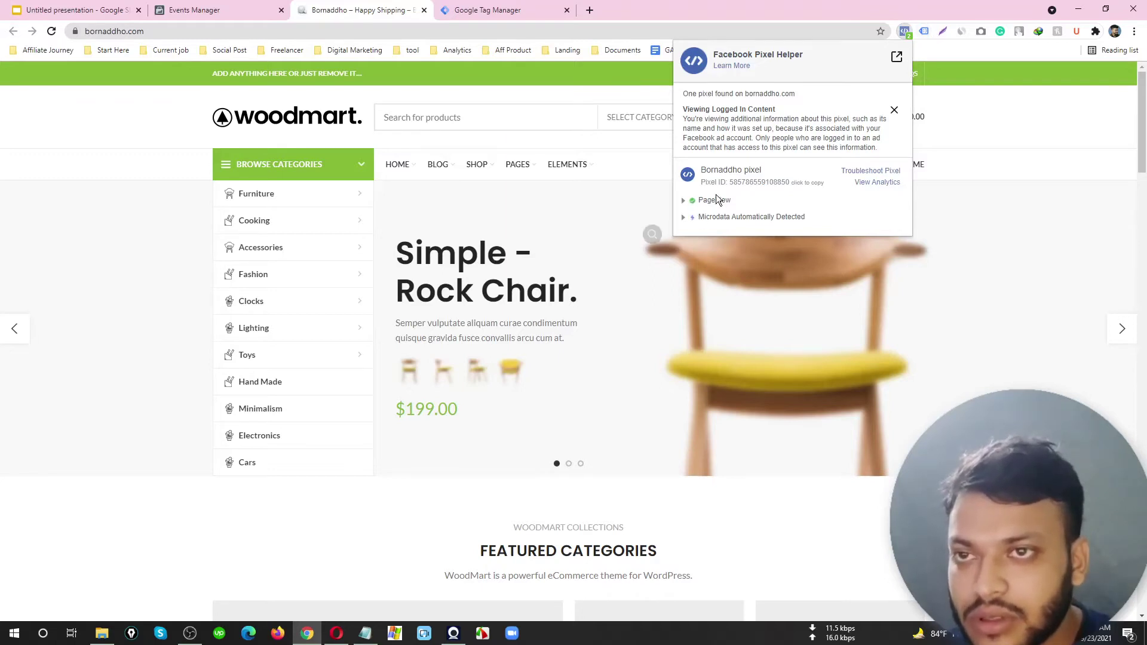
pyautogui.click(905, 33)
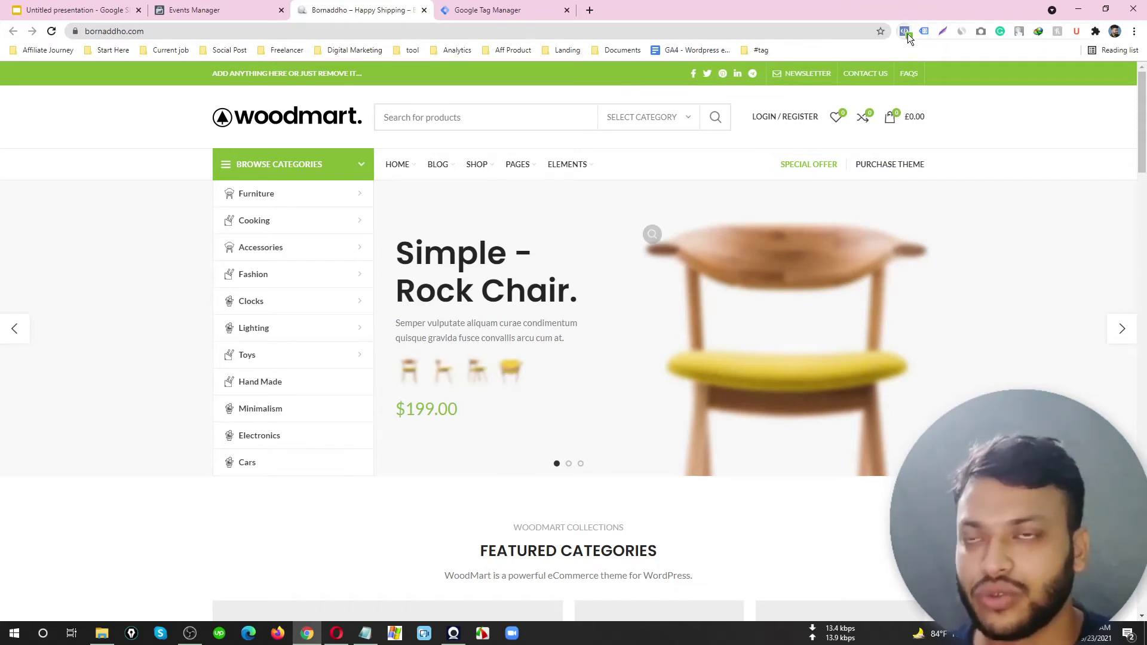
pyautogui.click(505, 10)
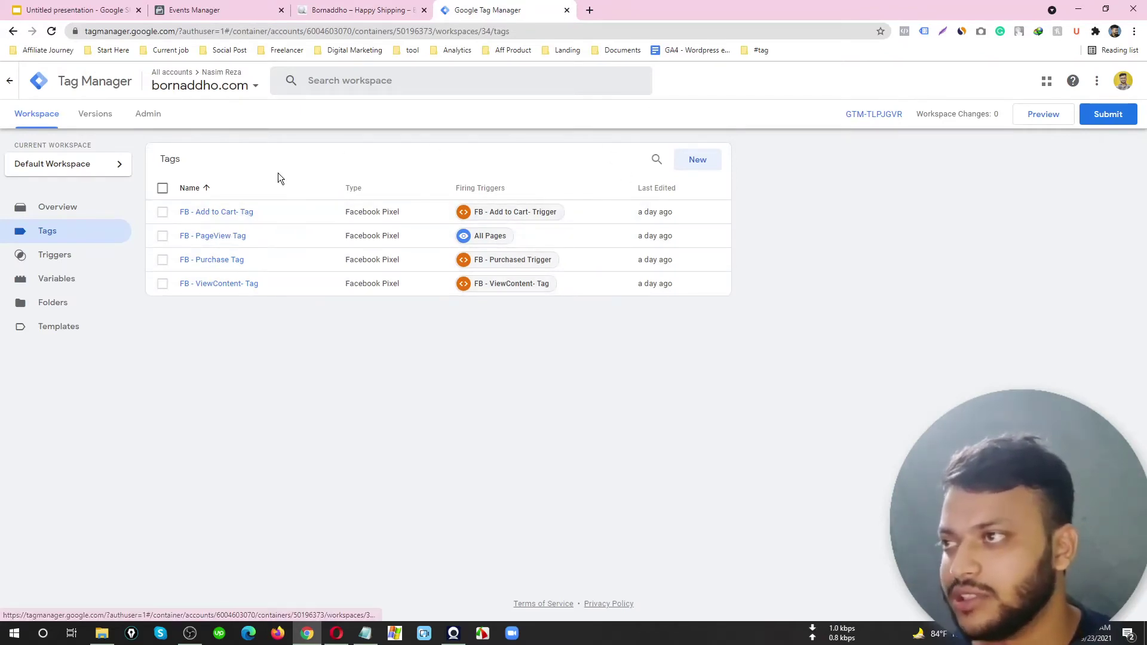
# Verify Events Manager's Test events lists a processed browser PageView.
pyautogui.click(374, 9)
pyautogui.scroll(-7, 574, 203)
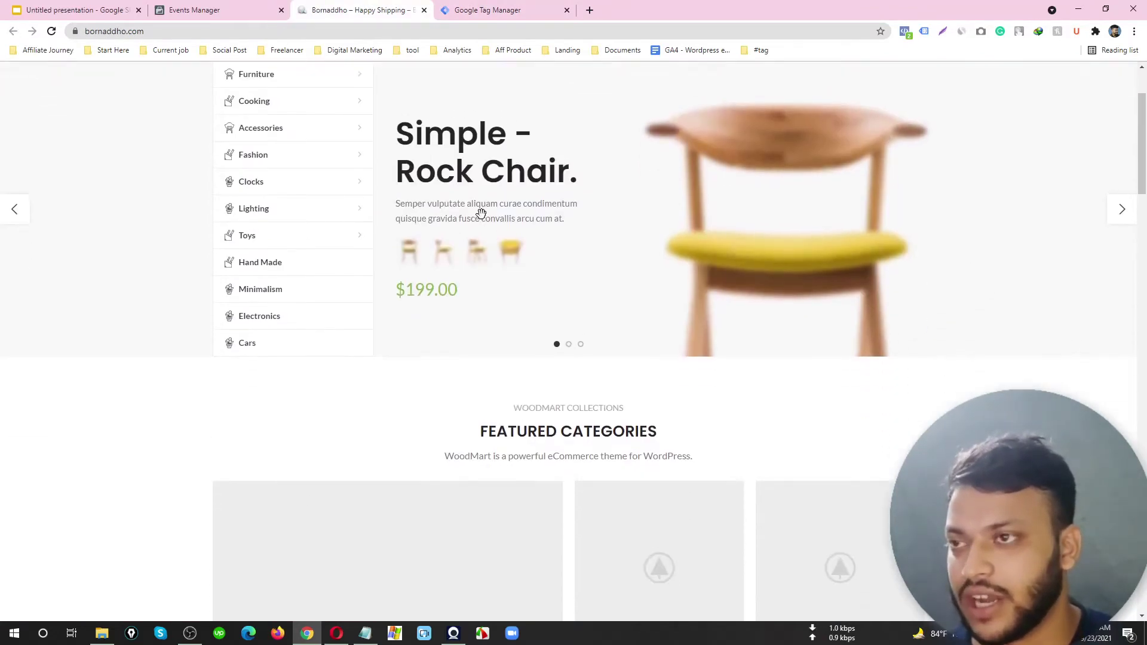
pyautogui.scroll(-7, 582, 230)
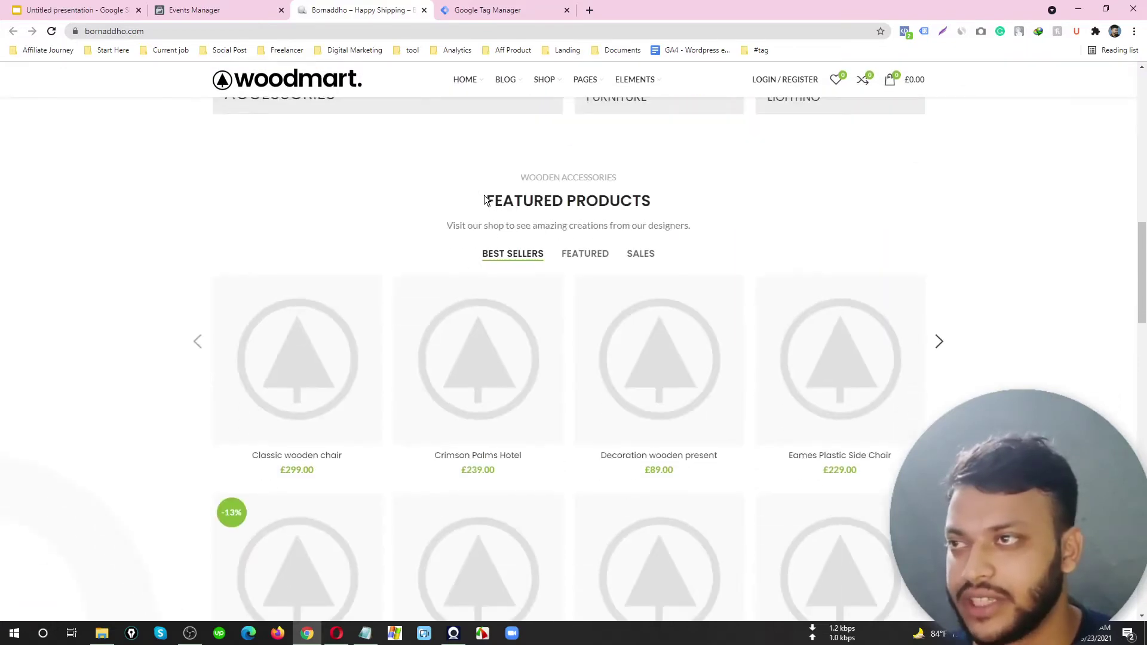
pyautogui.click(215, 9)
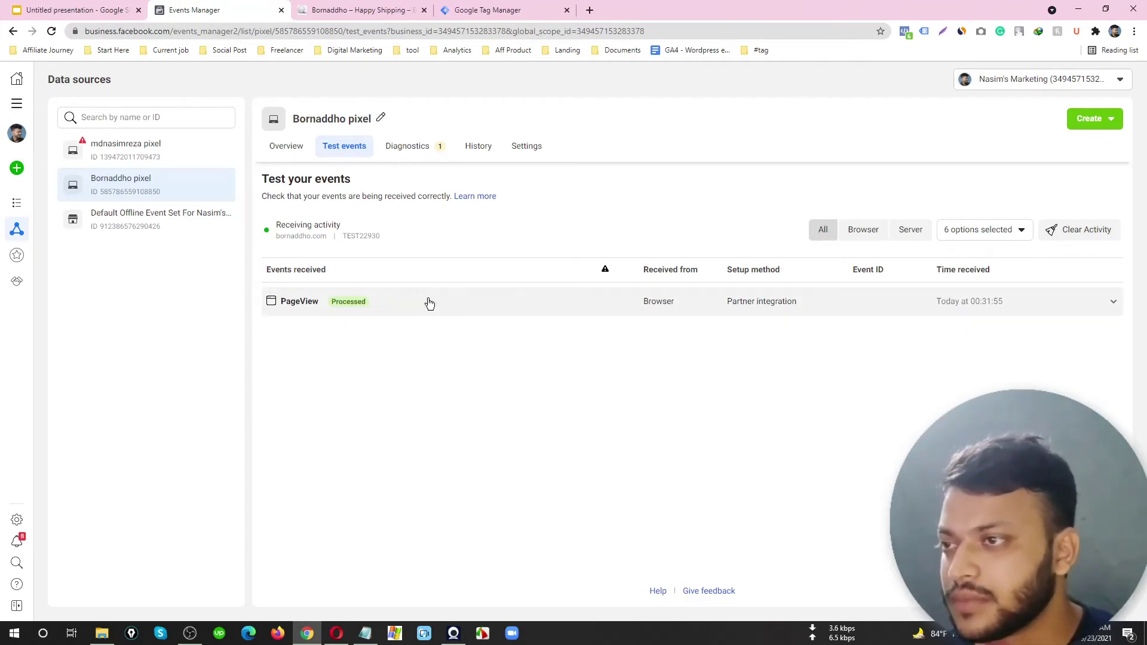
# Open the Decoration wooden present product page from the store's Best Sellers.
pyautogui.click(365, 10)
pyautogui.scroll(-3, 540, 295)
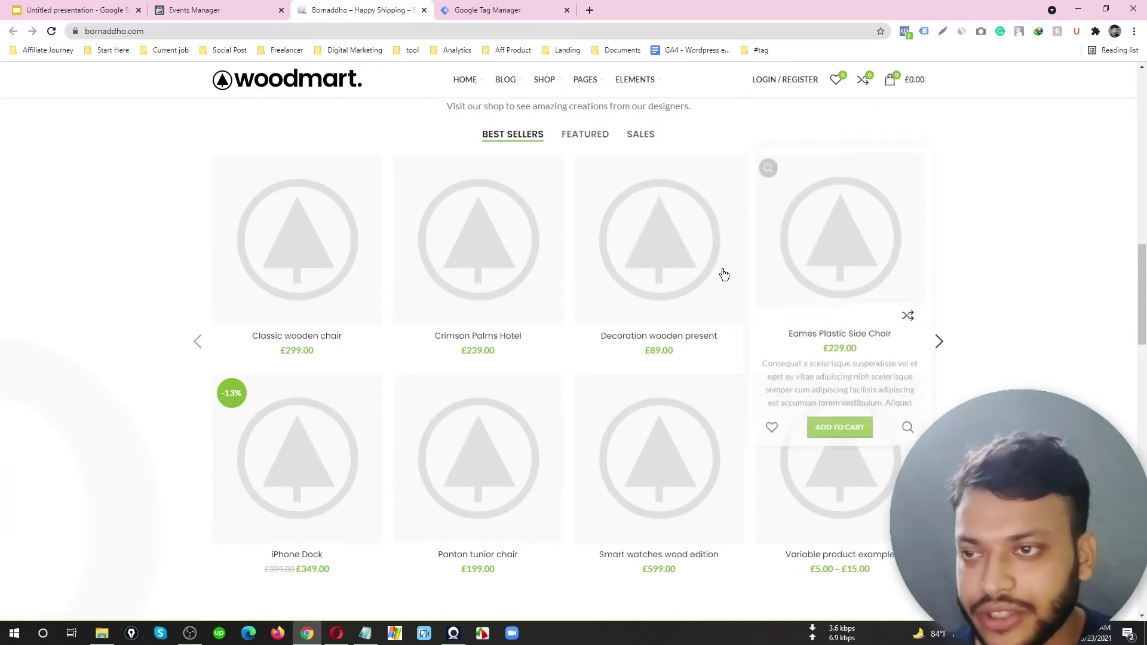
pyautogui.scroll(-1, 969, 234)
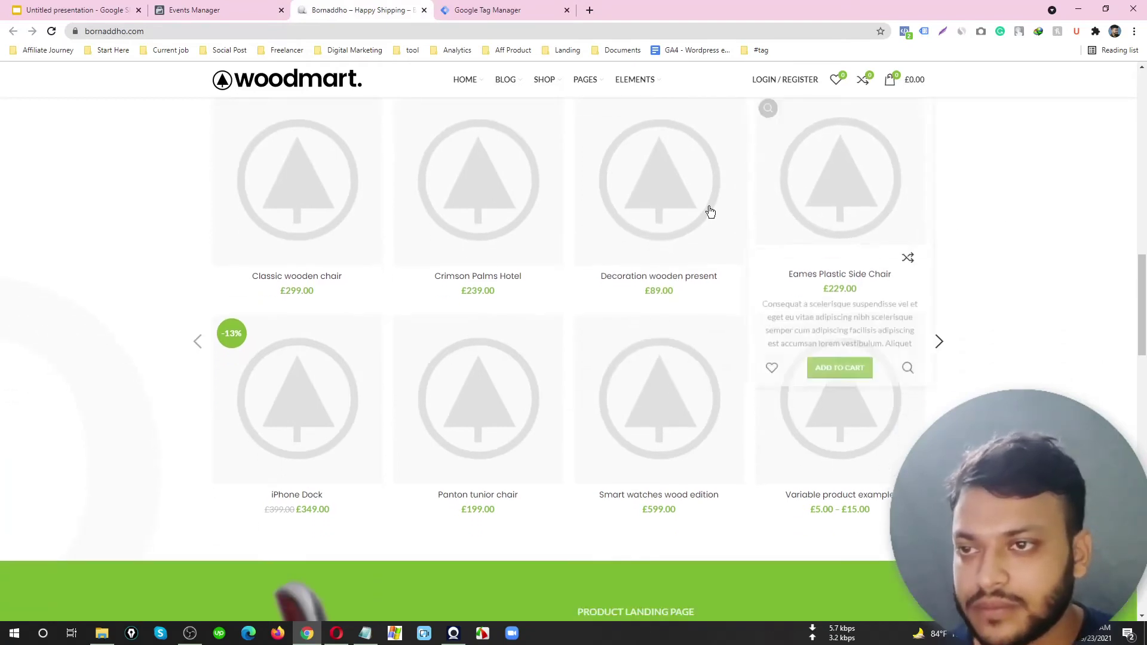
pyautogui.click(666, 193)
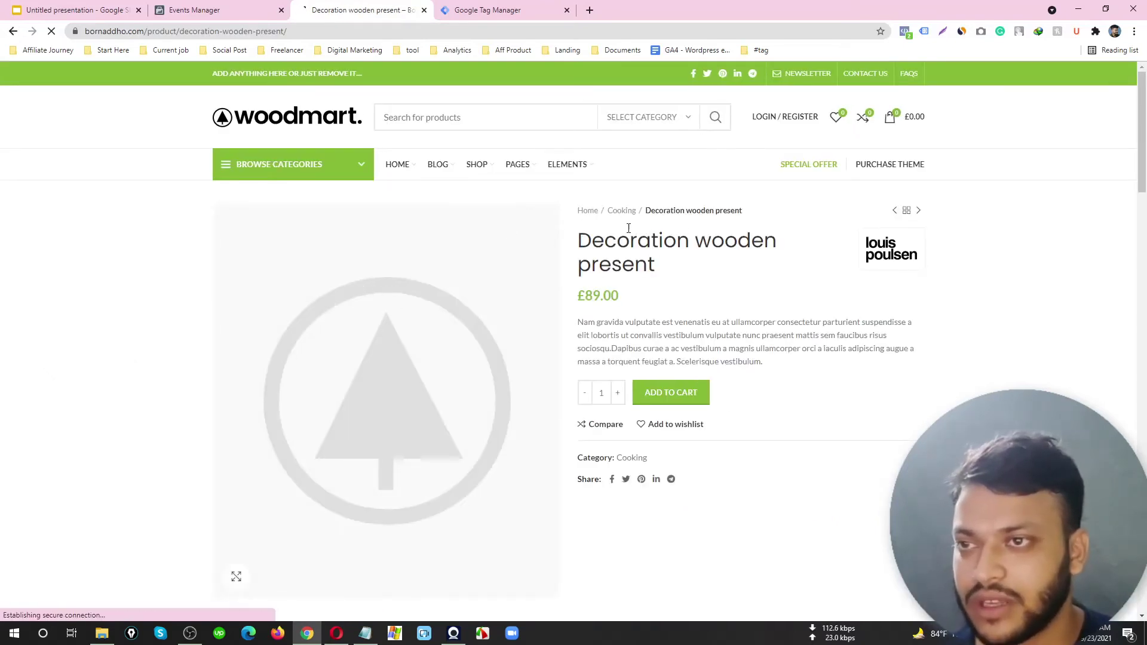
# Inspect the View content test event's parameters: value 89, GBP, content_ids 48.
pyautogui.scroll(-2, 639, 201)
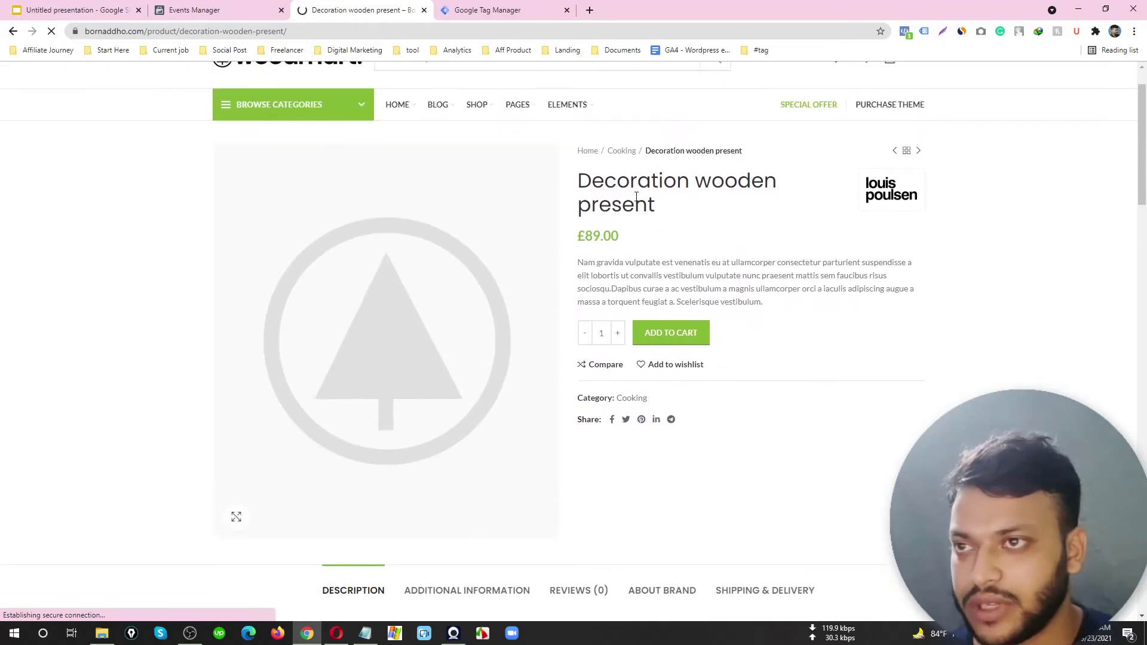
pyautogui.click(227, 6)
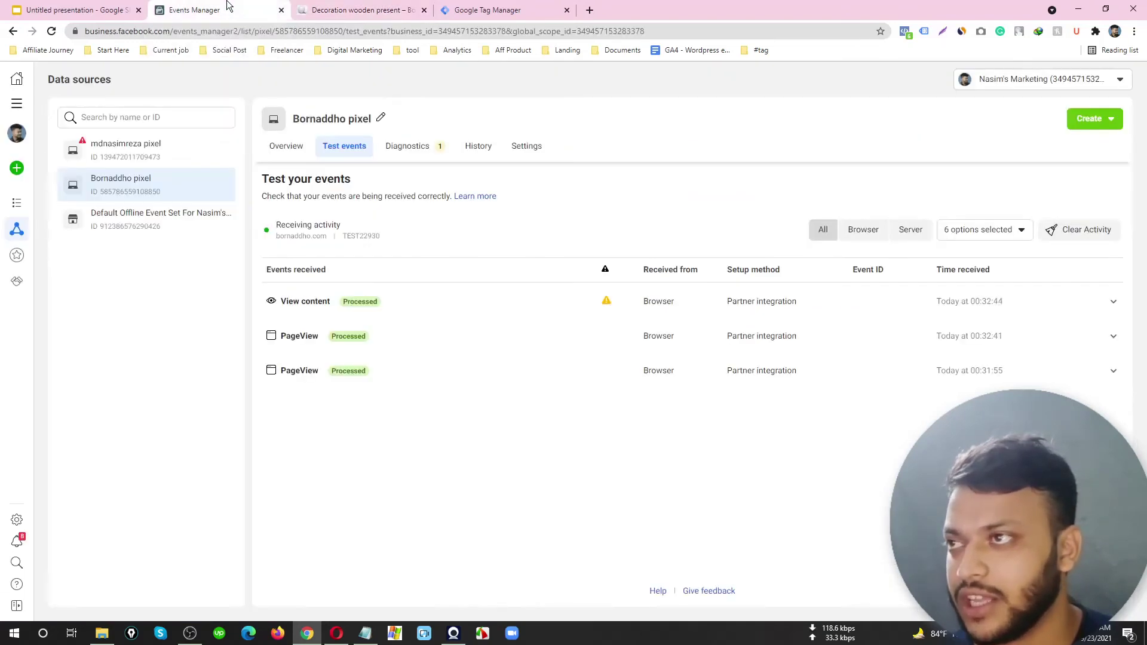
pyautogui.click(310, 309)
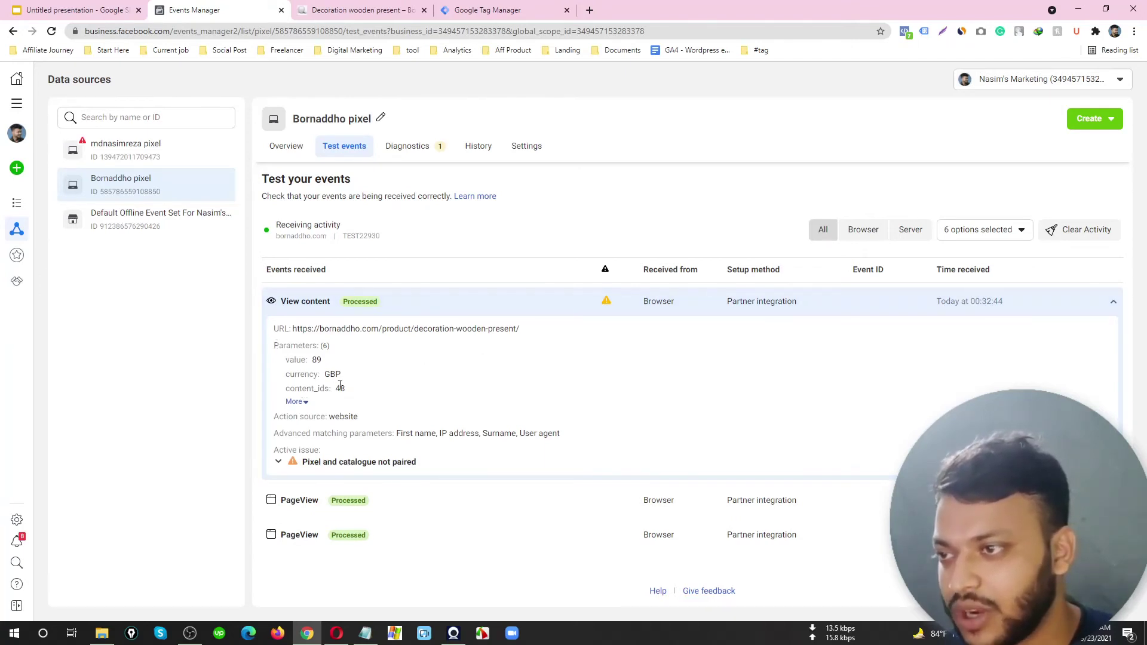
pyautogui.click(306, 404)
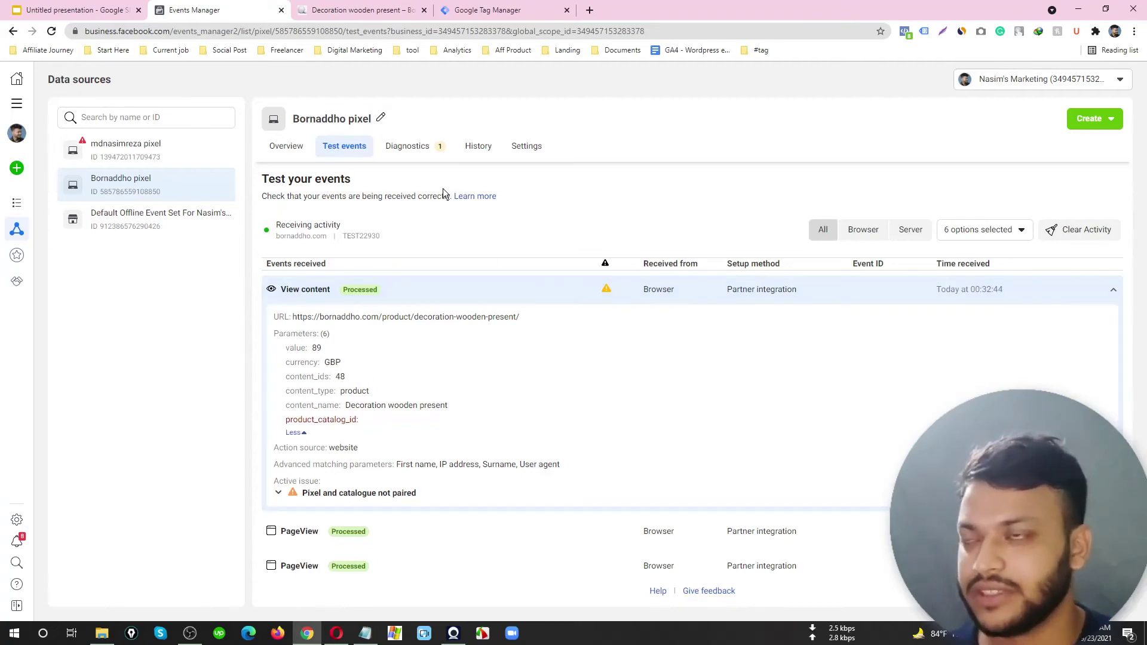
pyautogui.click(507, 6)
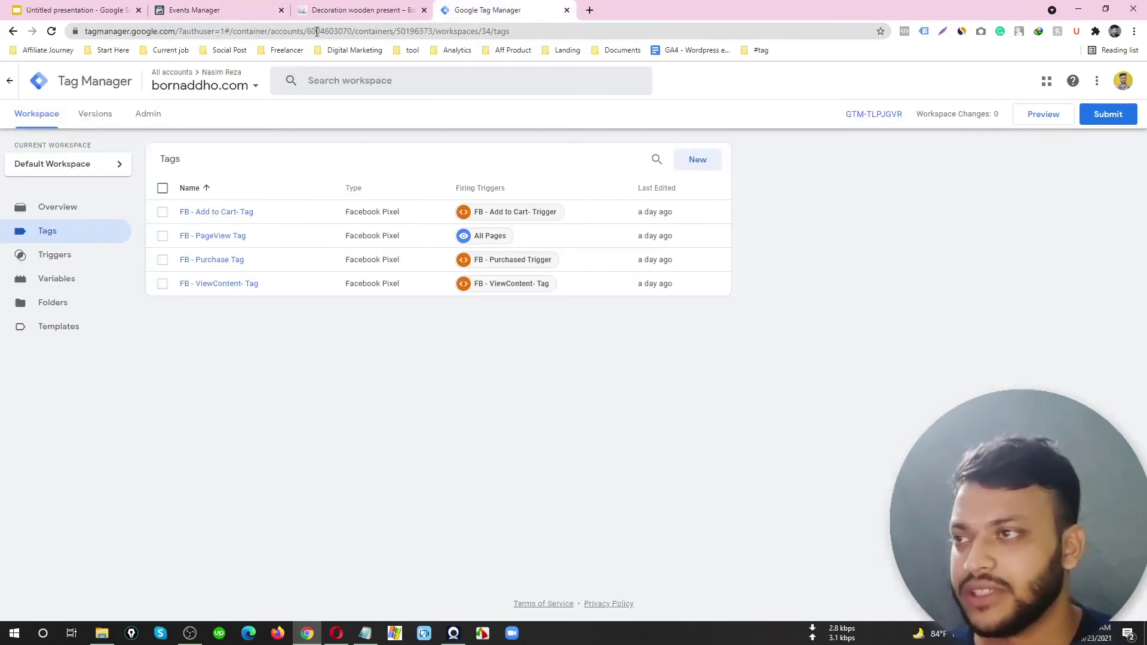
# Add Decoration wooden present to the cart and confirm the processed Add to cart event.
pyautogui.click(357, 10)
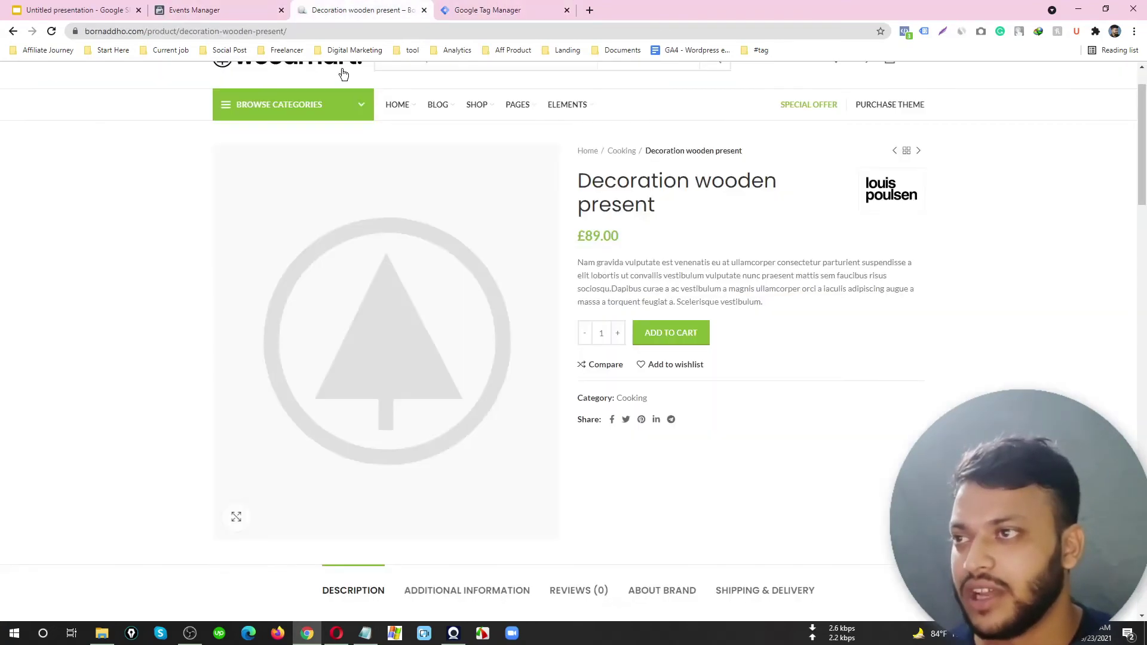
pyautogui.click(664, 341)
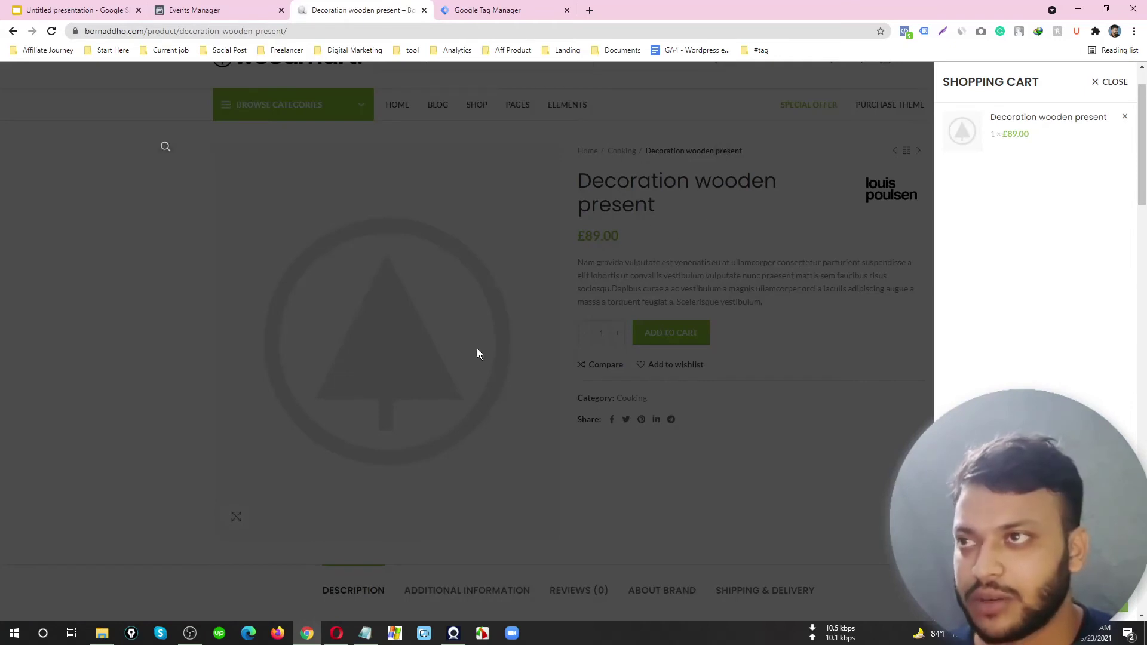
pyautogui.click(254, 8)
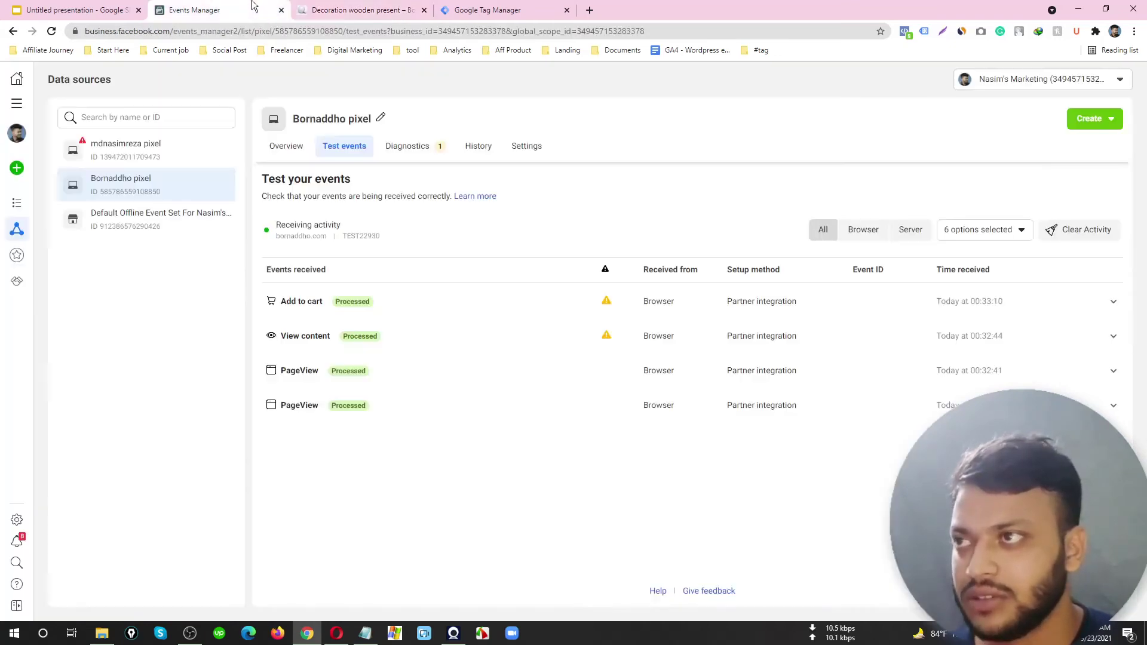
pyautogui.click(458, 302)
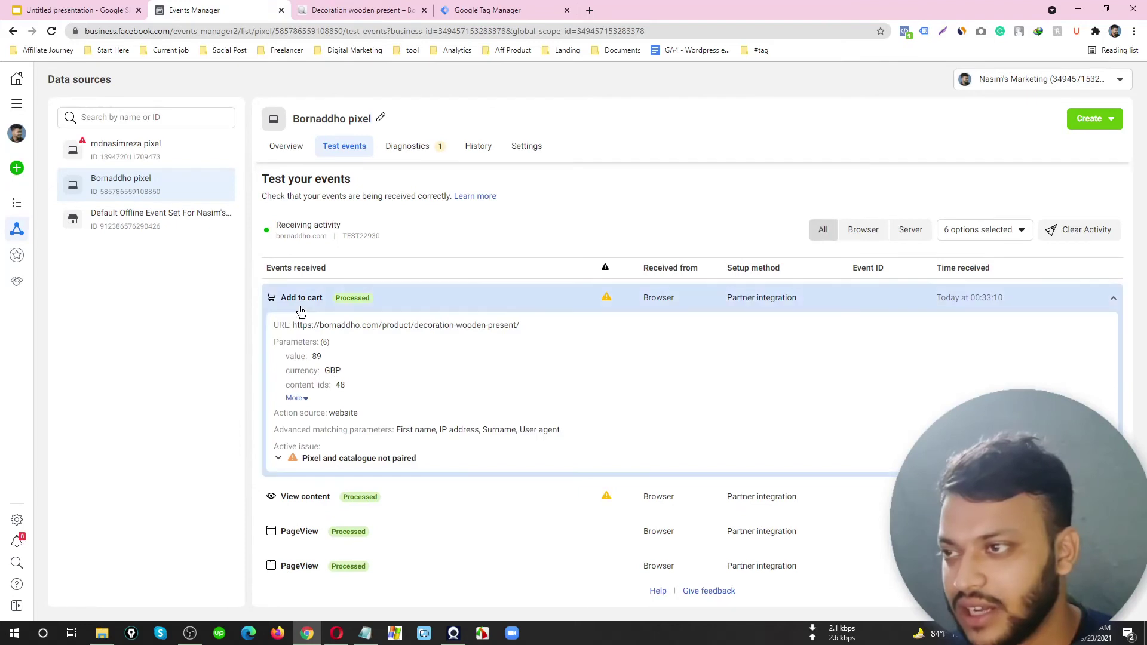
pyautogui.click(384, 297)
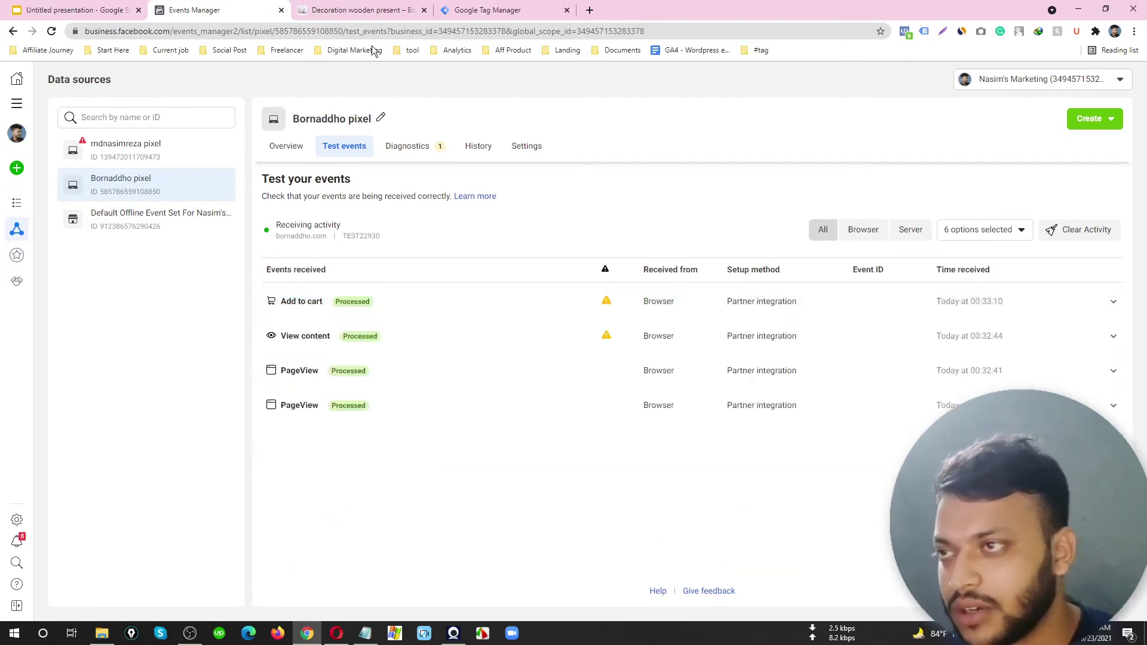
pyautogui.click(394, 10)
# Check out and place the £89.00 Decoration wooden present order by direct bank transfer.
pyautogui.press('F5')
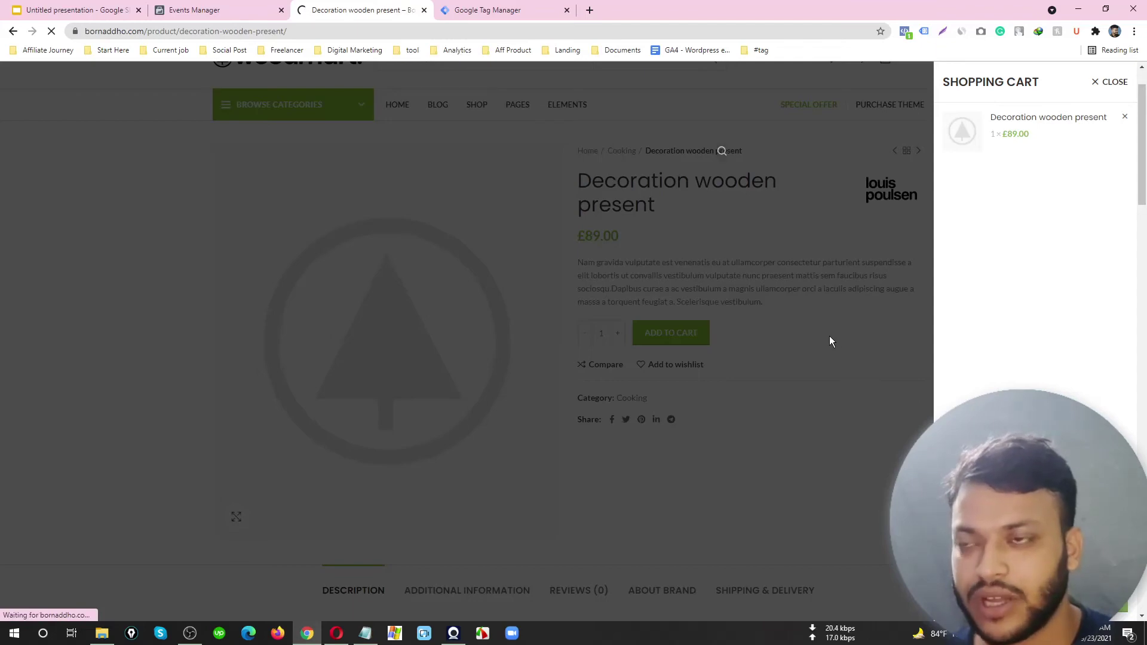
pyautogui.scroll(-3, 496, 365)
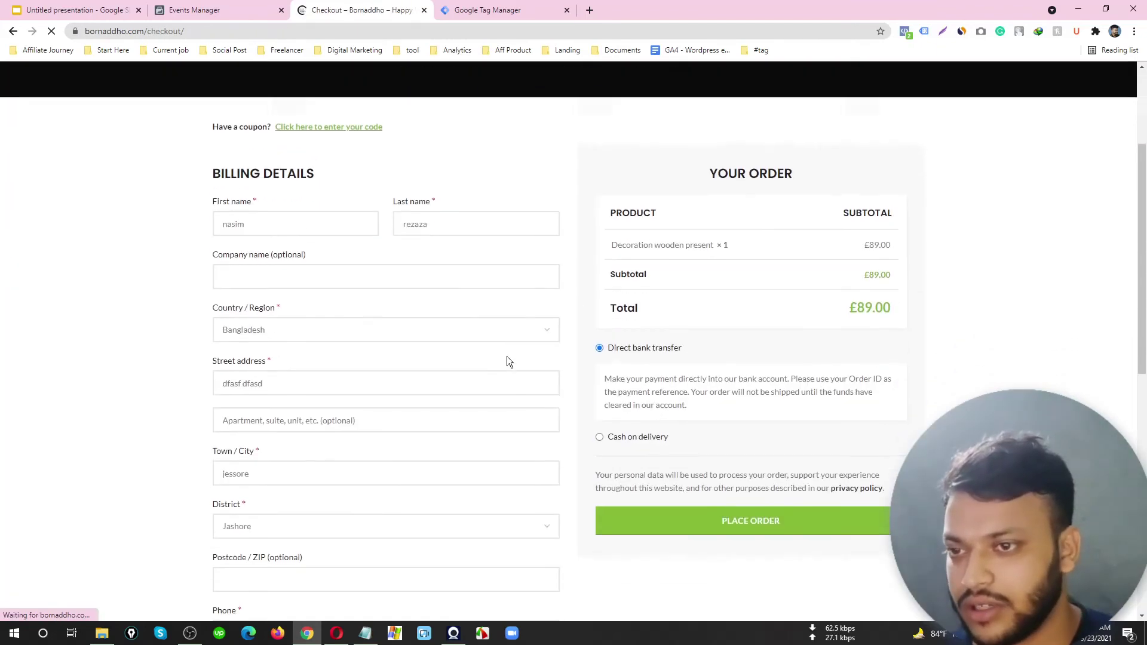
pyautogui.scroll(-3, 353, 359)
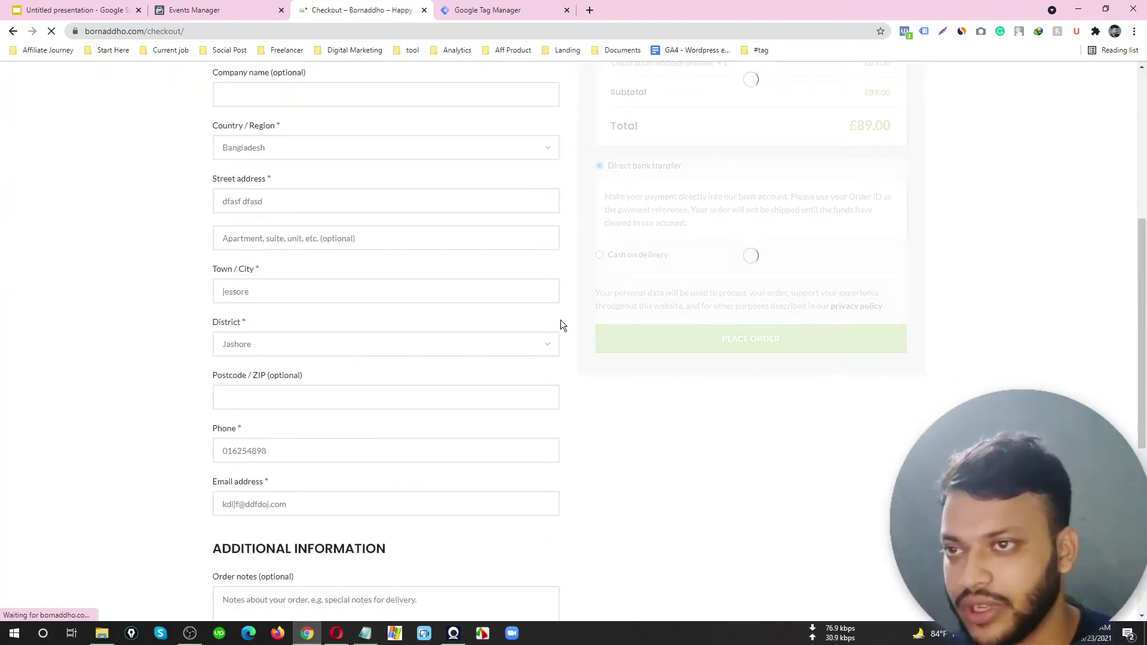
pyautogui.scroll(3, 428, 314)
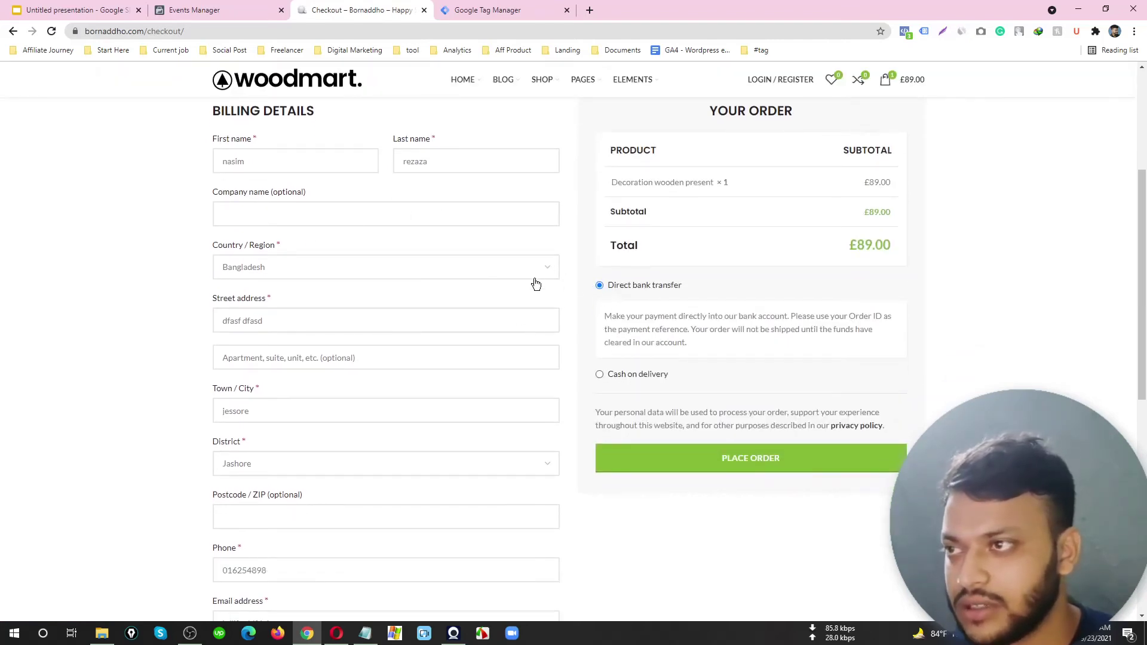
pyautogui.scroll(-2, 332, 442)
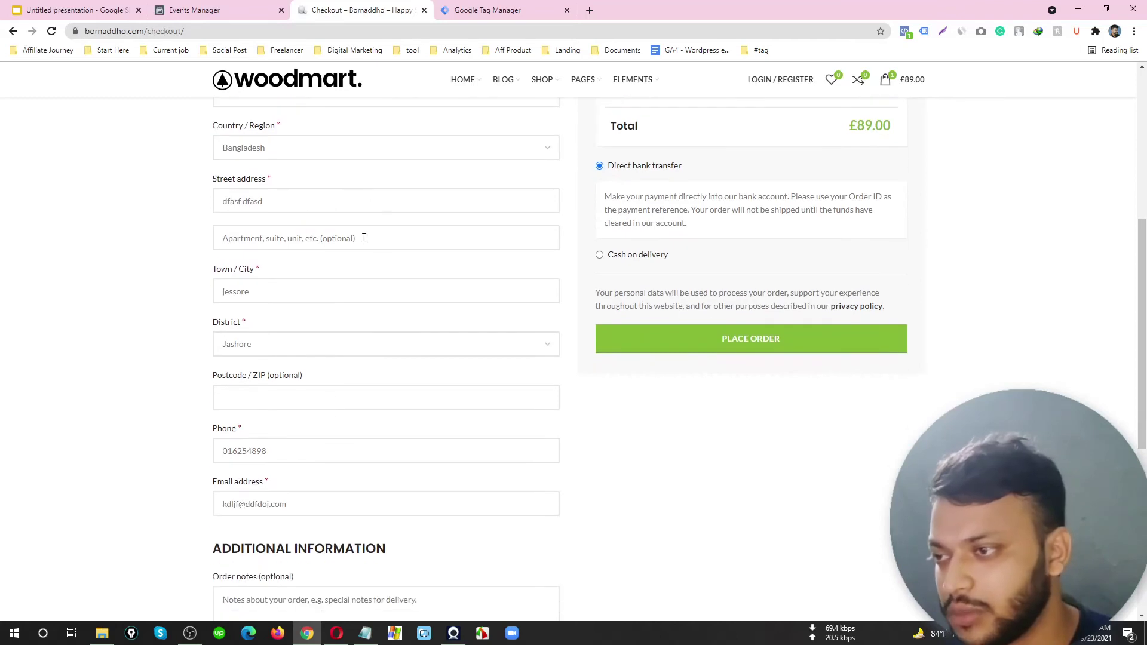
pyautogui.scroll(3, 366, 235)
pyautogui.click(750, 528)
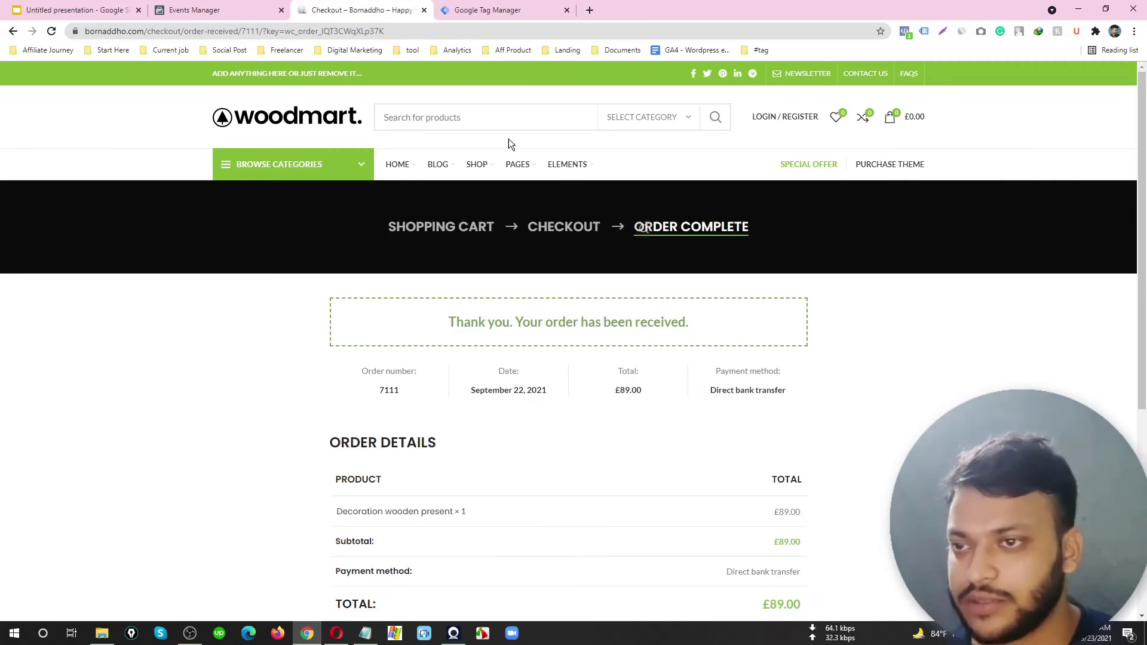
pyautogui.click(230, 9)
# Inspect the 89 GBP Purchase event's parameters in the test events list.
pyautogui.click(325, 314)
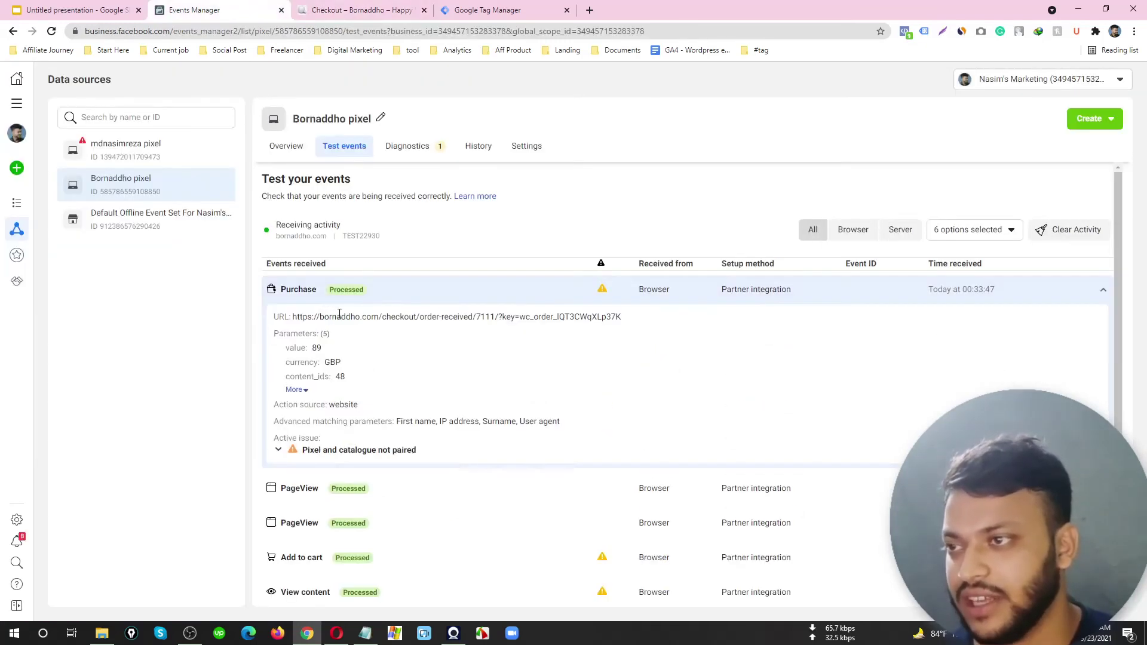
pyautogui.click(436, 298)
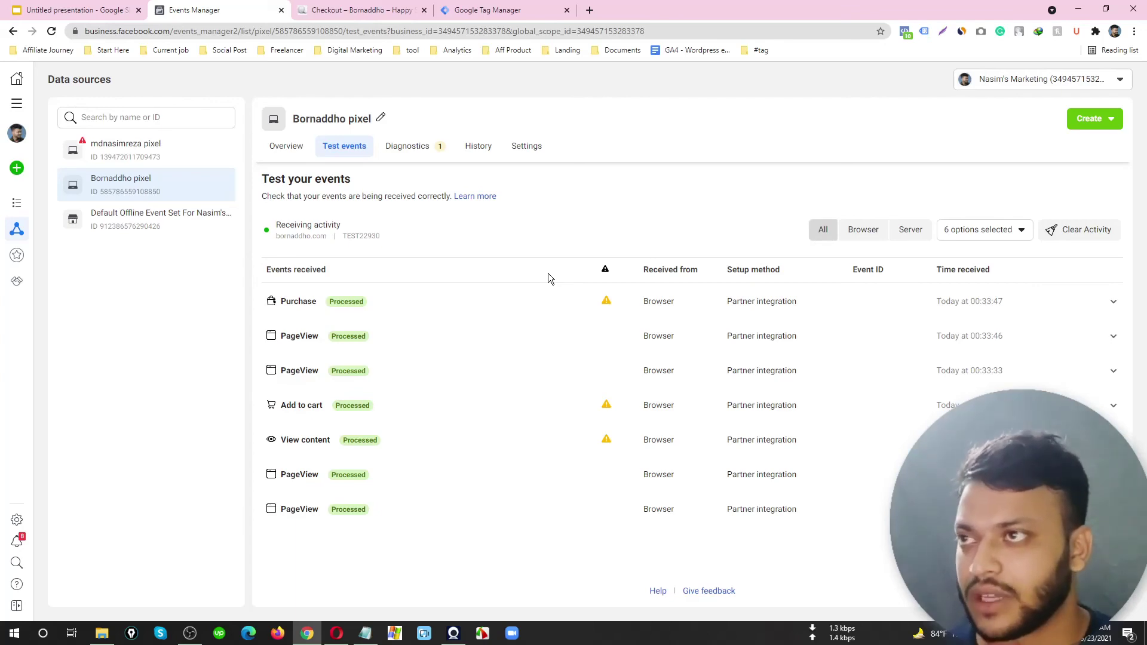
# Return to Tag Manager's Tags list showing the four Facebook Pixel tags.
pyautogui.click(311, 8)
pyautogui.click(555, 6)
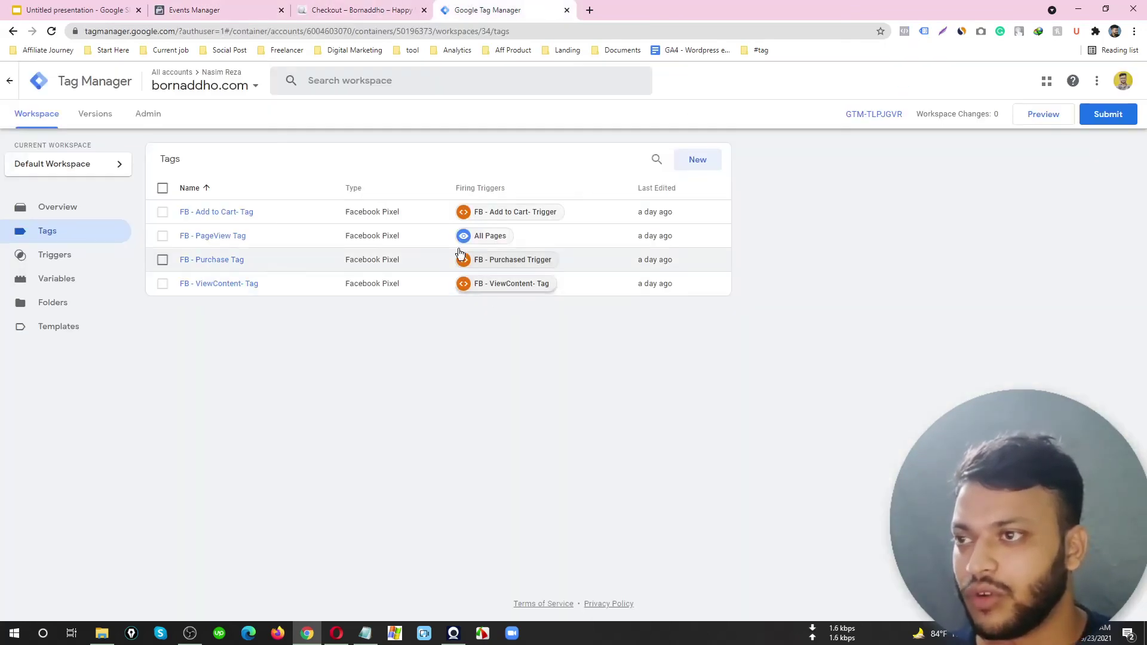